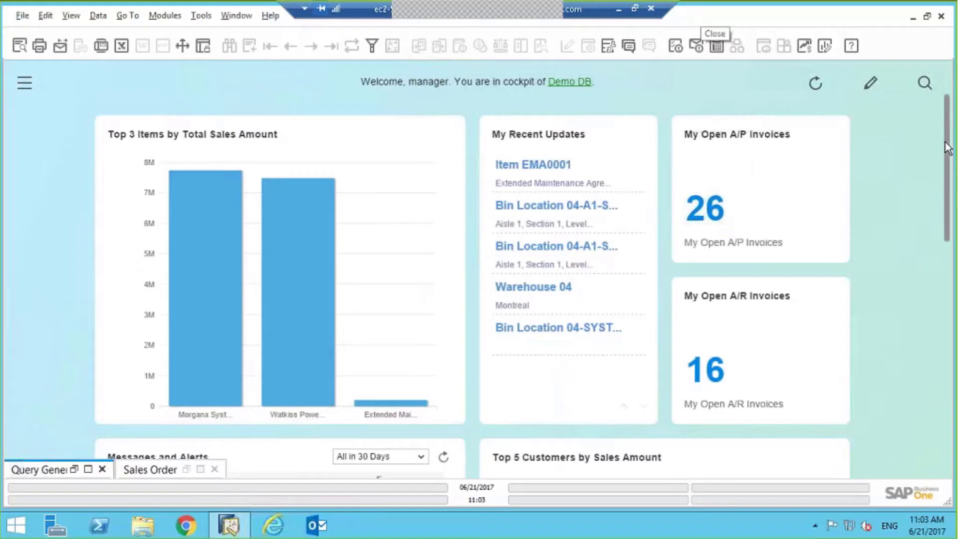
Open Pervasive Analytics and start a new empty dashboard, which defaults to a Column Chart.
drag(947, 145, 921, 472)
scroll(922, 472, up, 10)
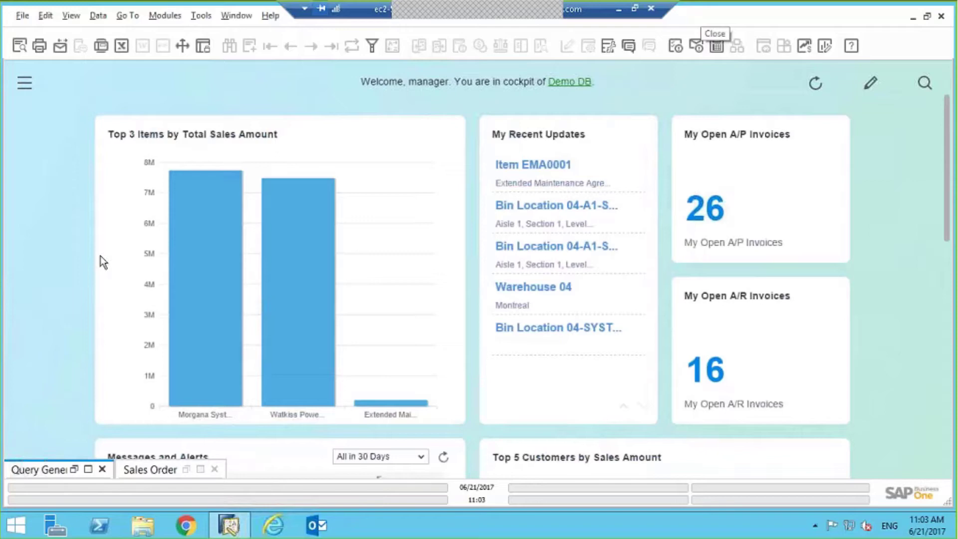
mouse_move(414, 231)
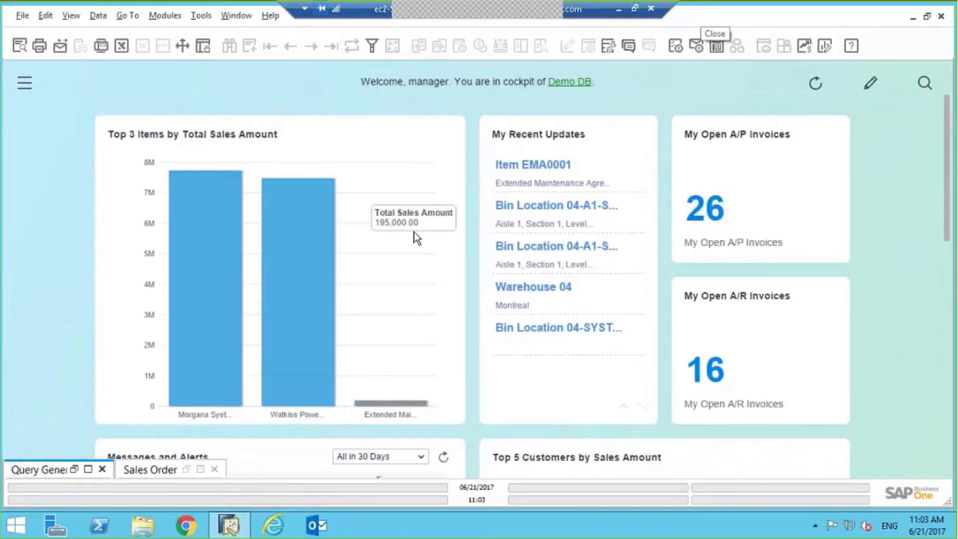
click(824, 46)
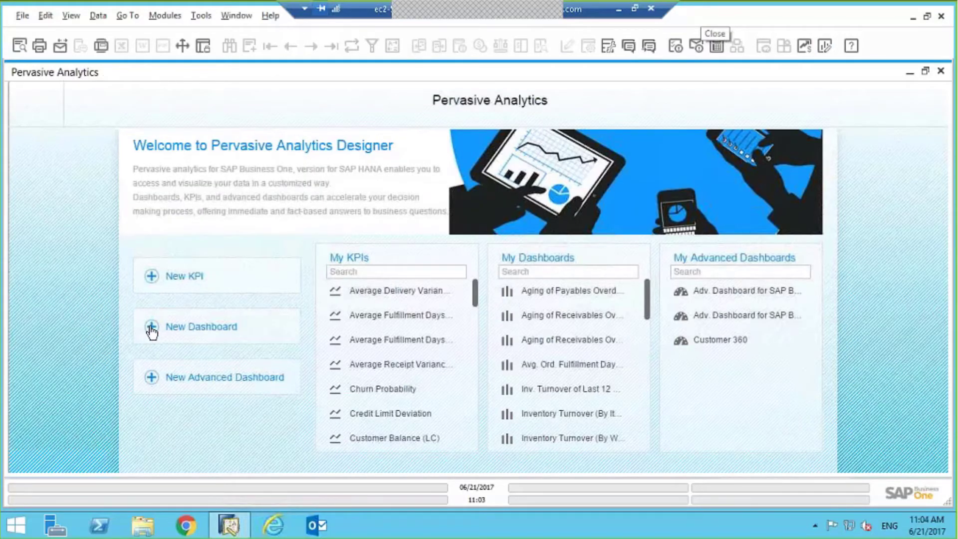
click(152, 328)
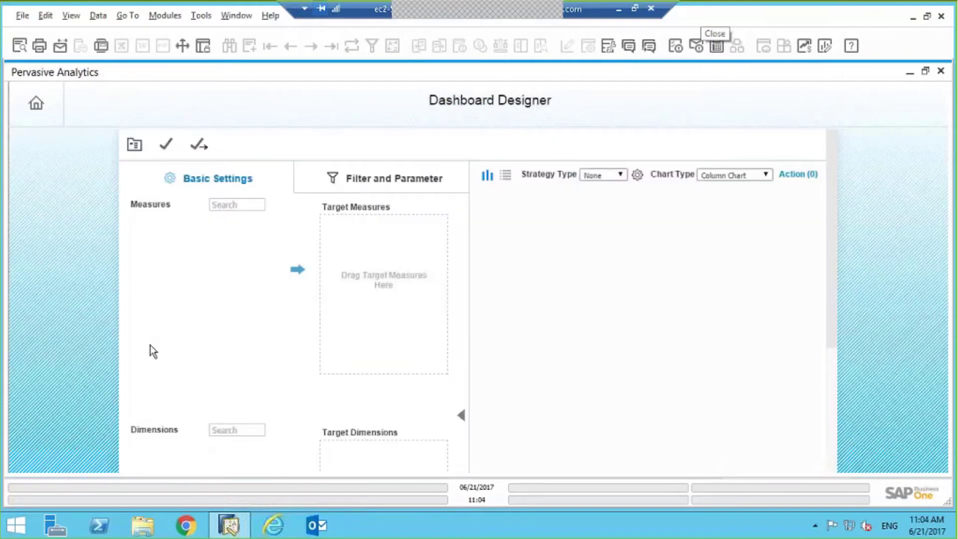
Open the Select Base Data Source dialog with the Sales user-defined queries expanded.
click(134, 147)
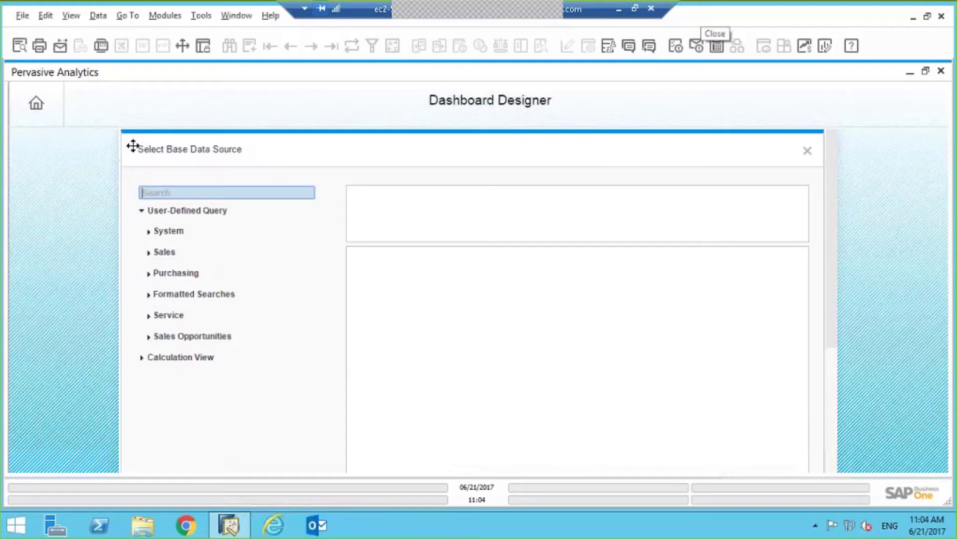
click(148, 254)
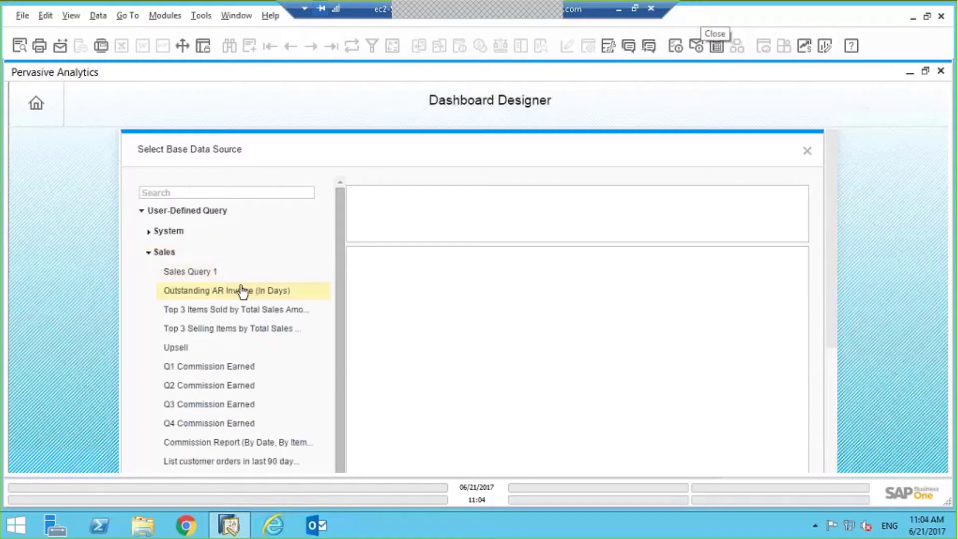
scroll(218, 319, down, 1)
scroll(218, 324, down, 1)
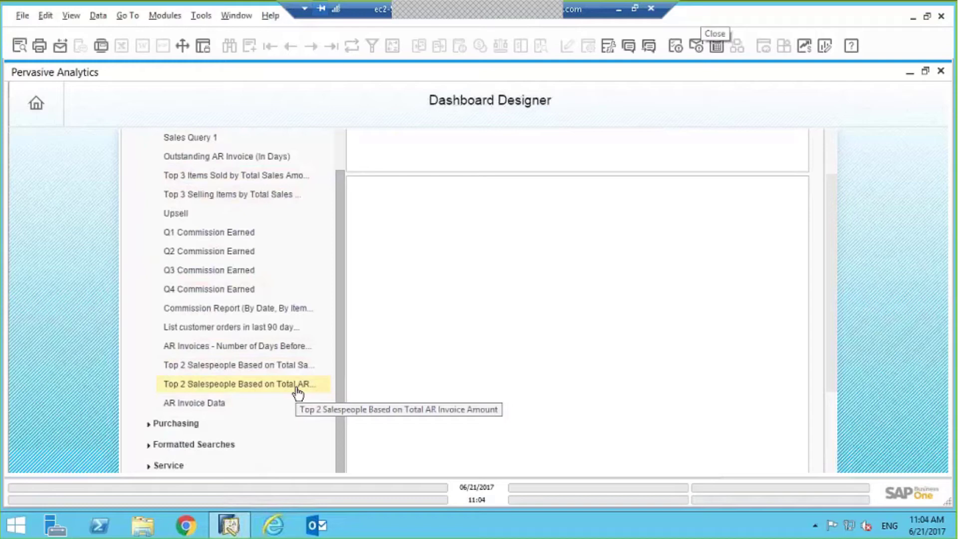
Select 'Top 2 Salespeople Based on Total AR Invoice Amount' and review its SQL and preview results.
click(248, 384)
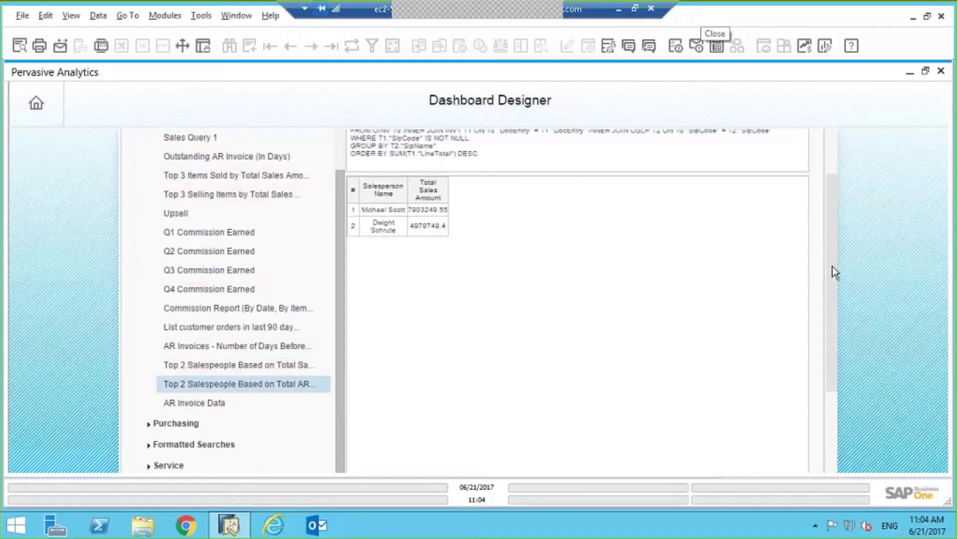
scroll(832, 232, up, 2)
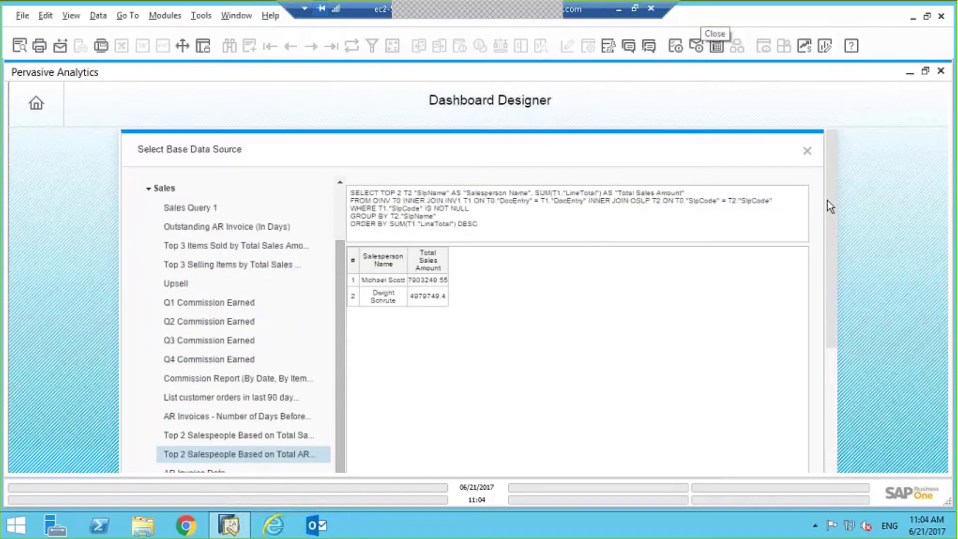
click(355, 191)
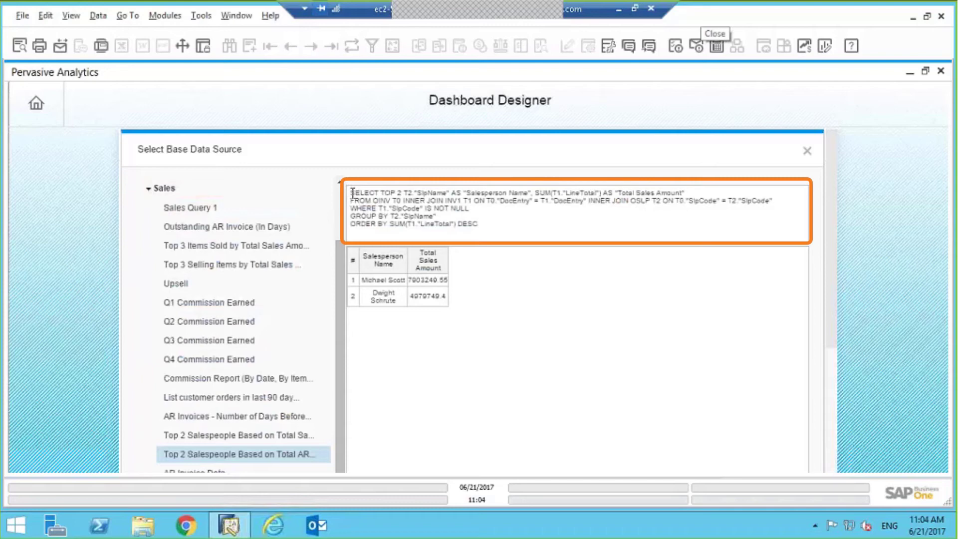
drag(353, 195, 512, 235)
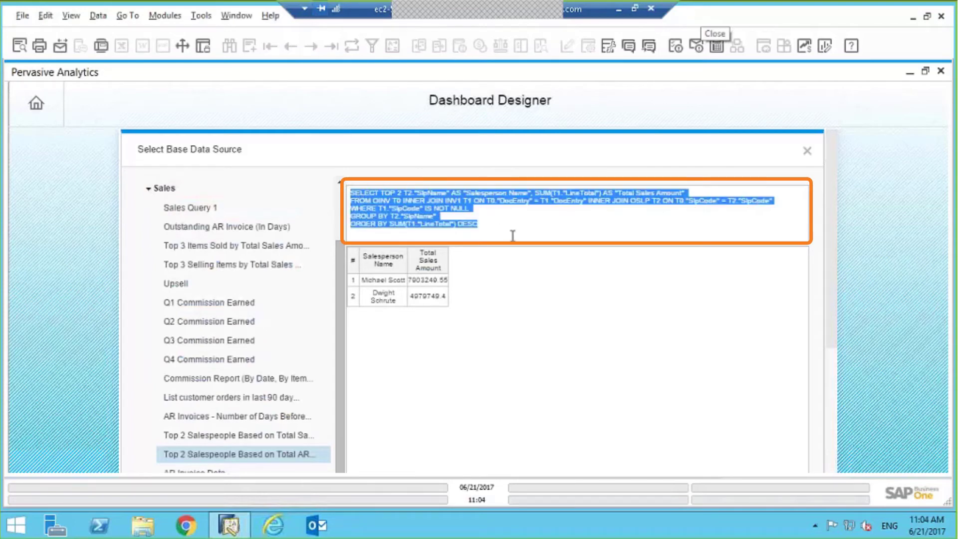
click(520, 231)
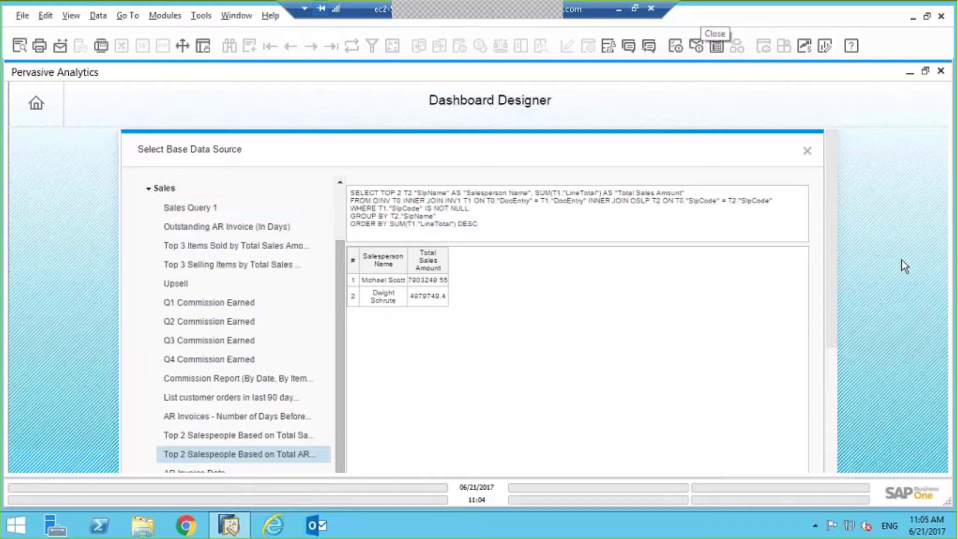
drag(831, 286, 806, 501)
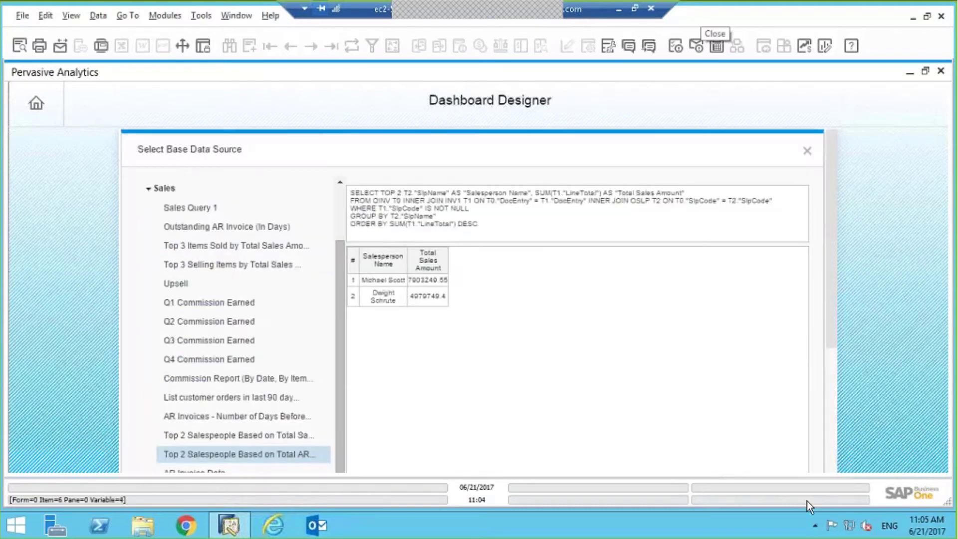
drag(833, 346, 817, 487)
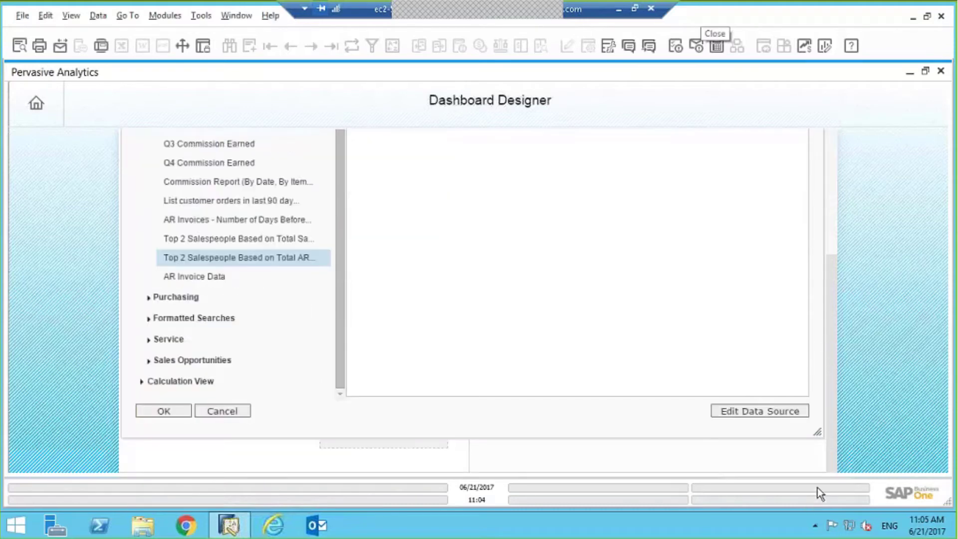
Confirm the data source and plot SUM(Total Sales Amount) by Salesperson Name as columns.
click(170, 415)
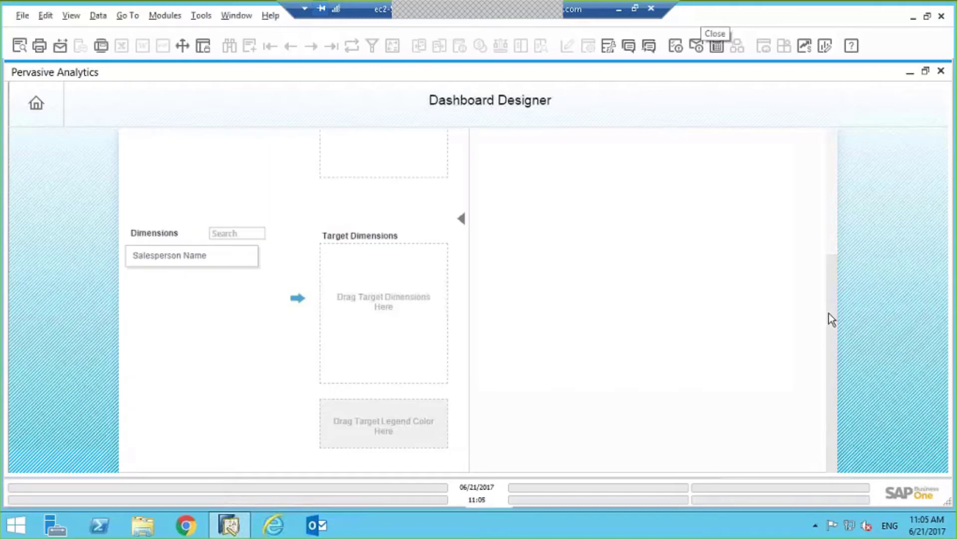
drag(834, 291, 840, 169)
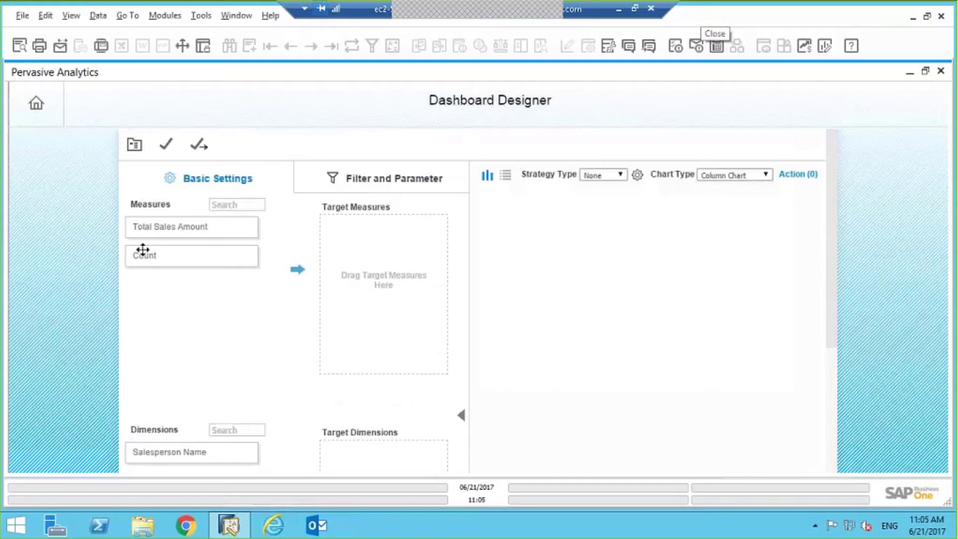
drag(153, 224, 374, 250)
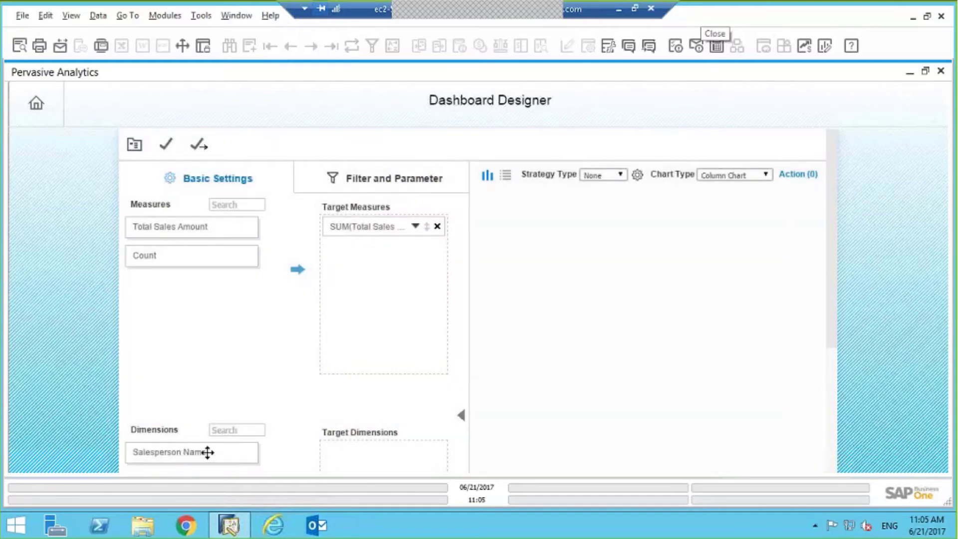
drag(207, 452, 382, 452)
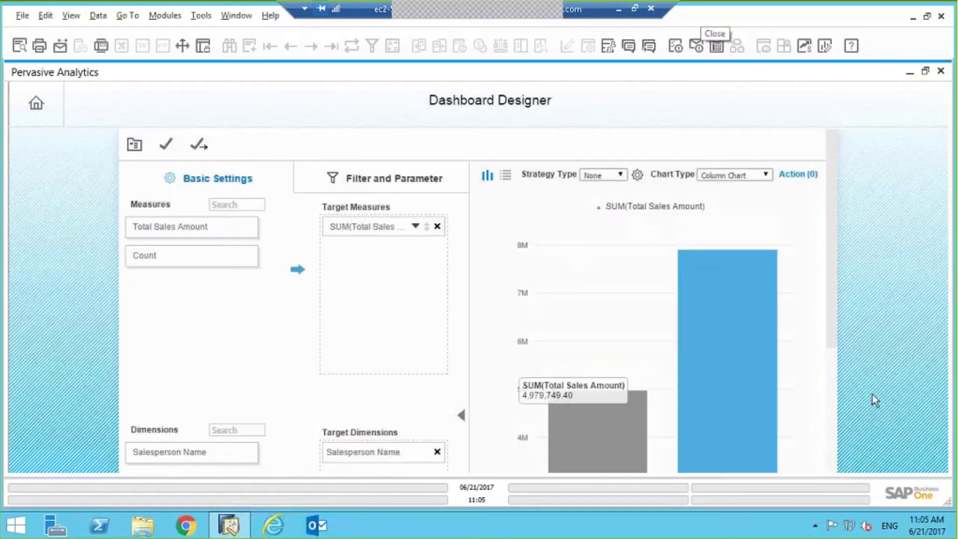
scroll(822, 381, down, 3)
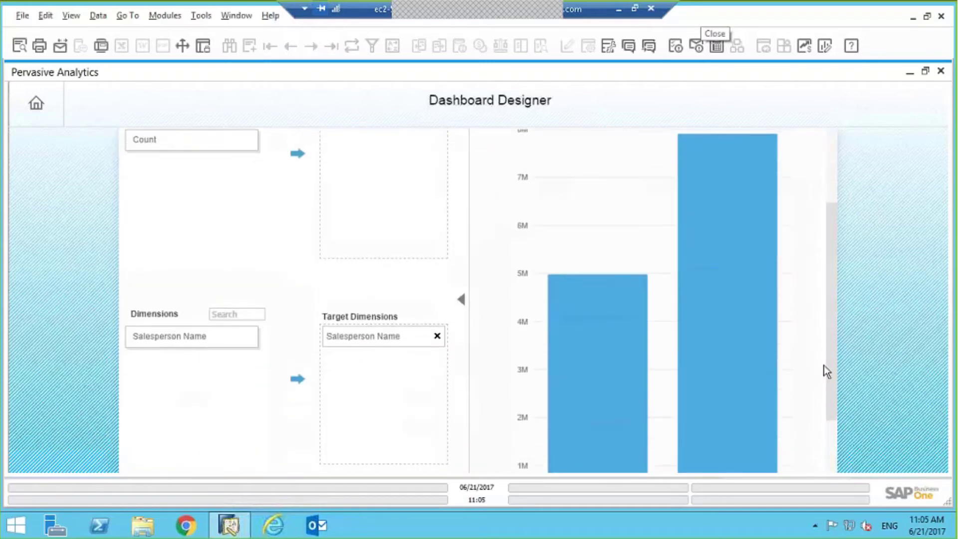
scroll(824, 371, up, 3)
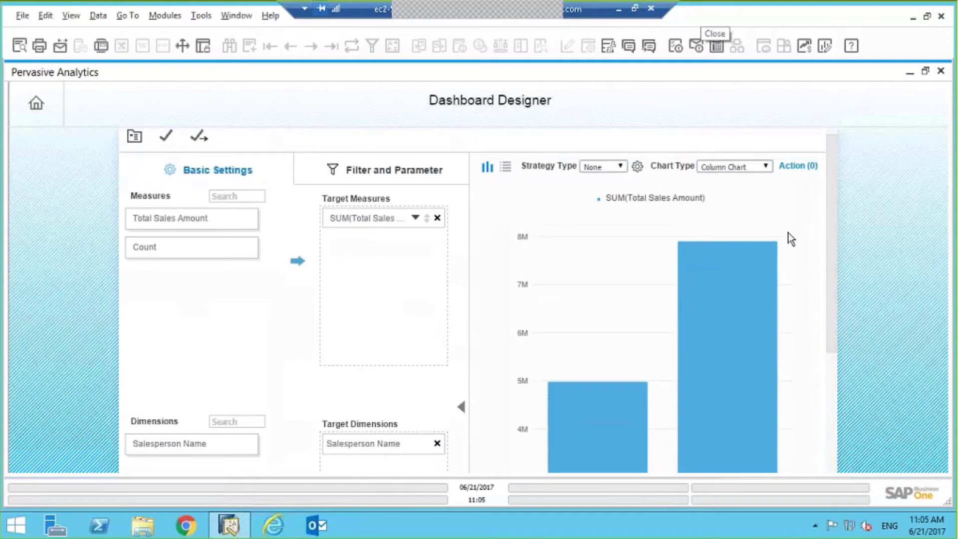
Try the chart as a Pie Chart, then switch it back to Column Chart.
click(768, 167)
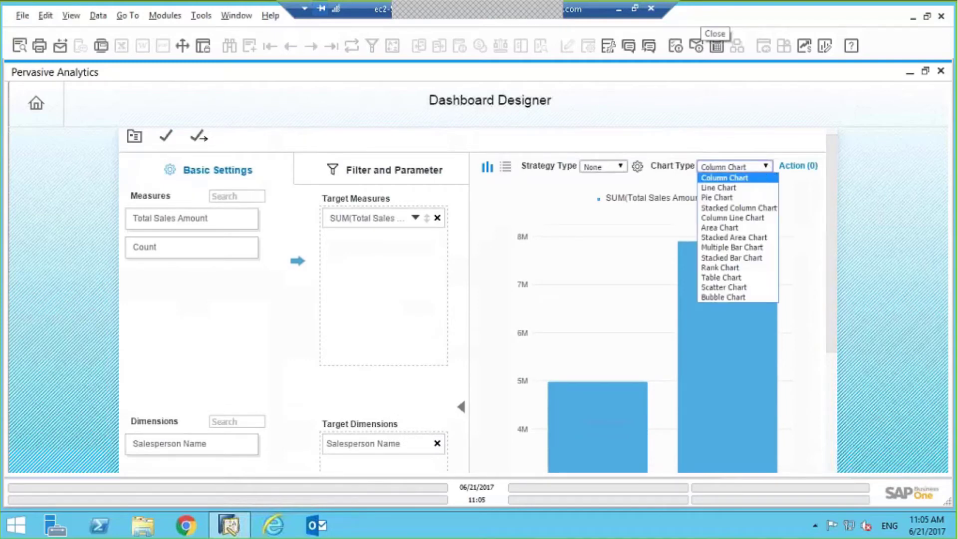
click(728, 196)
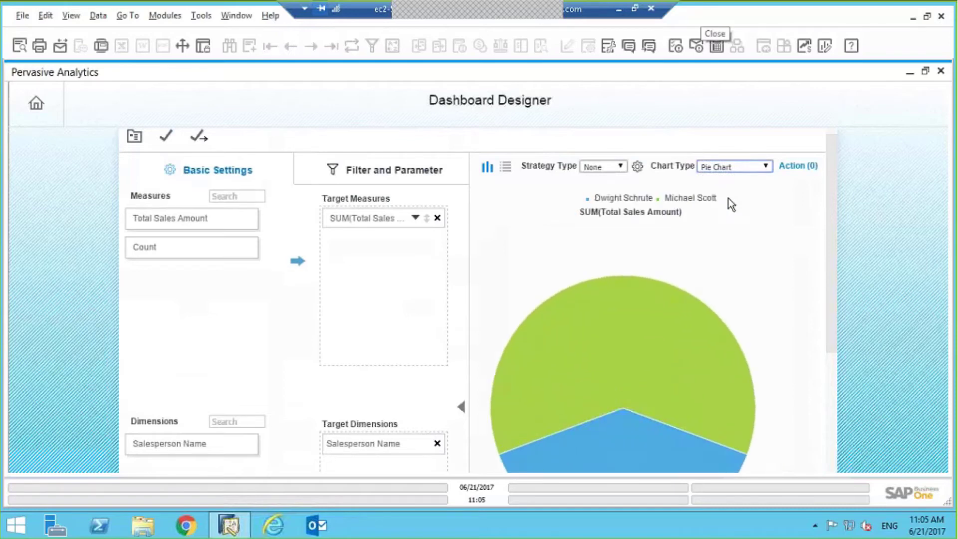
drag(830, 234, 828, 279)
scroll(833, 236, up, 3)
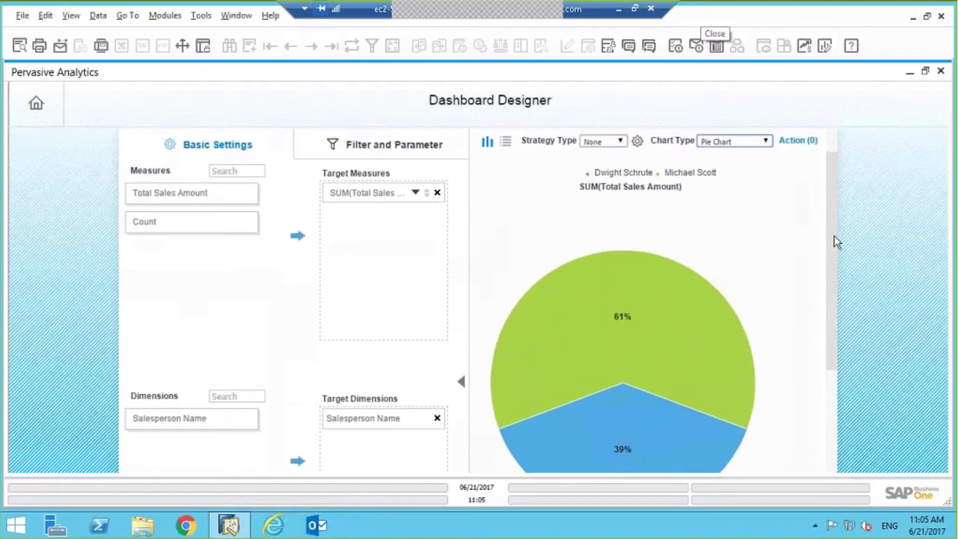
click(764, 174)
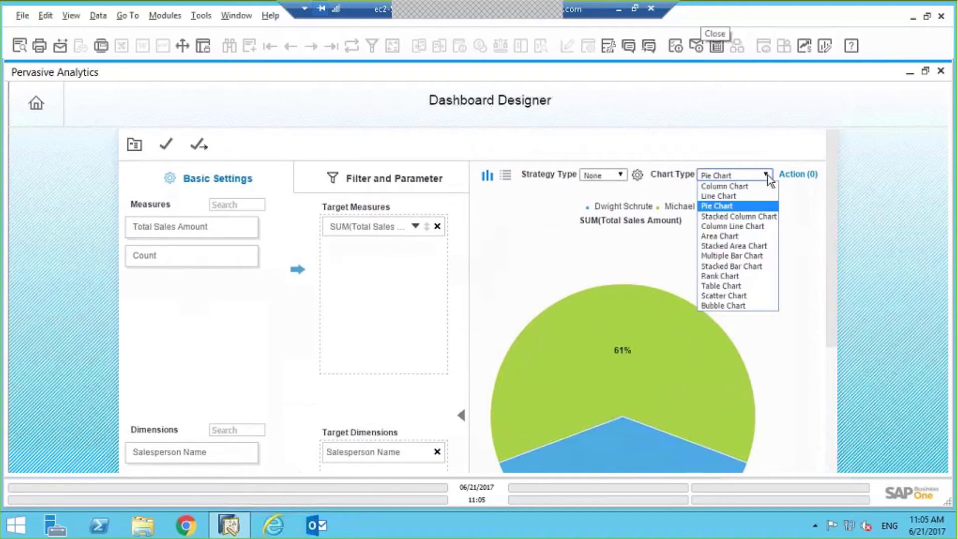
click(748, 193)
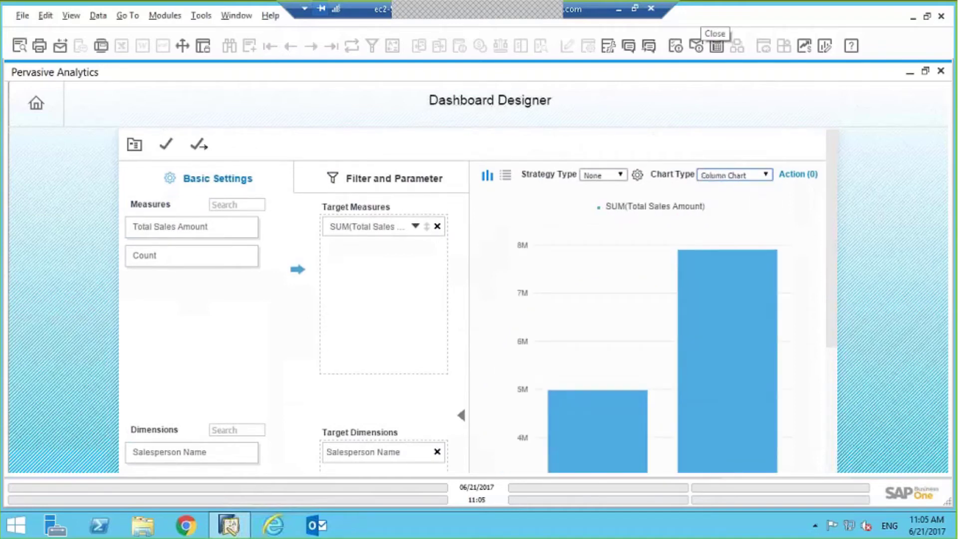
click(415, 227)
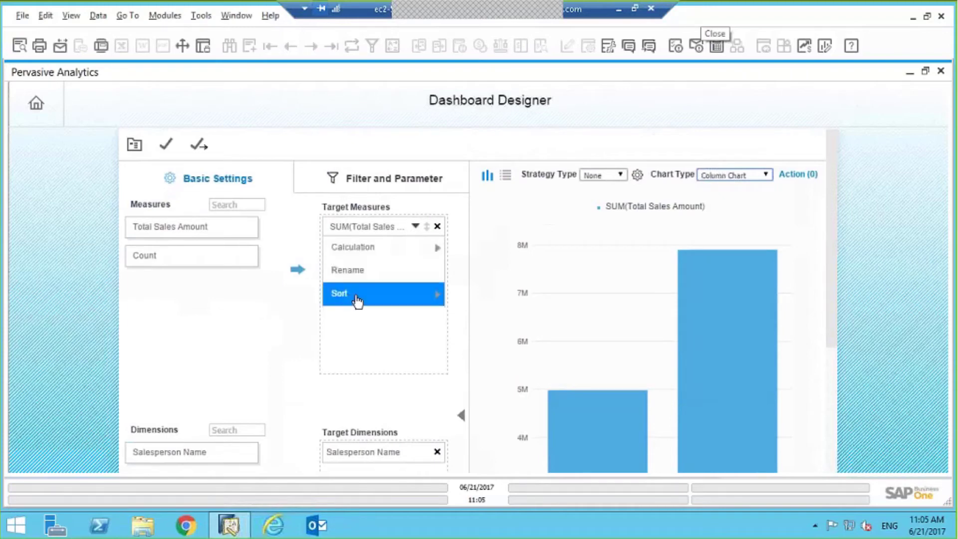
Sort the SUM(Total Sales Amount) bars descending so the 7.9M salesperson comes first.
click(379, 299)
click(469, 319)
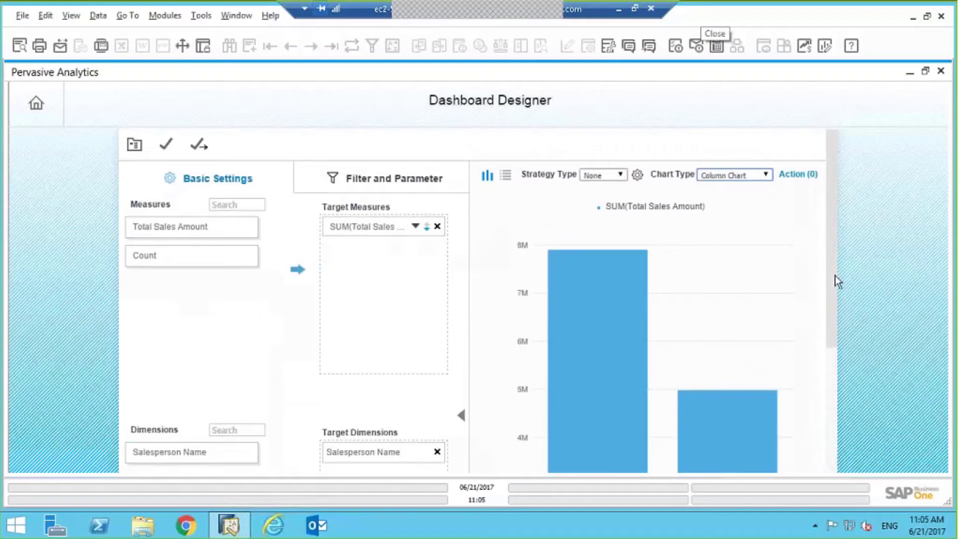
drag(832, 275, 840, 236)
Save the dashboard with the name 'Top 2 Salesreps'.
click(166, 150)
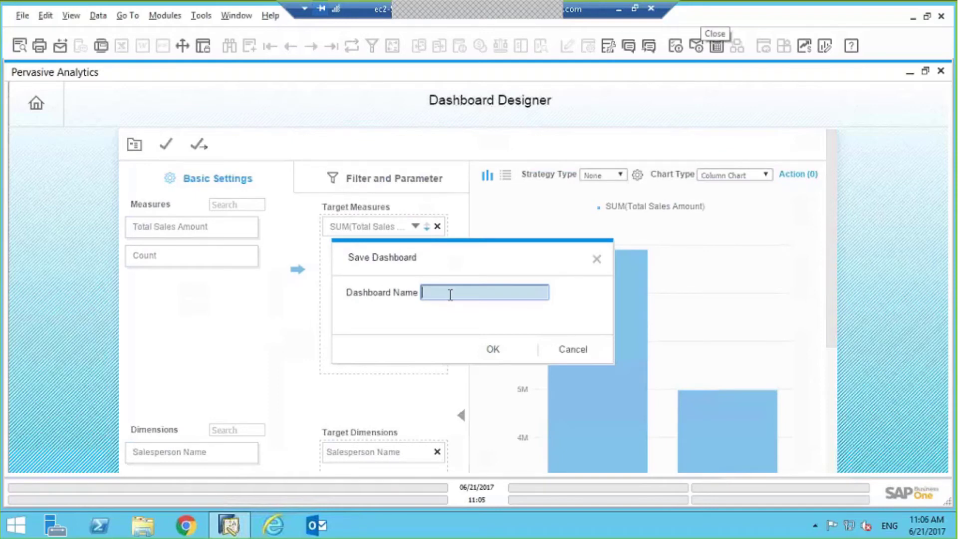
text(Top )
text(2)
text(Sae)
text(les)
text(rep)
text(s)
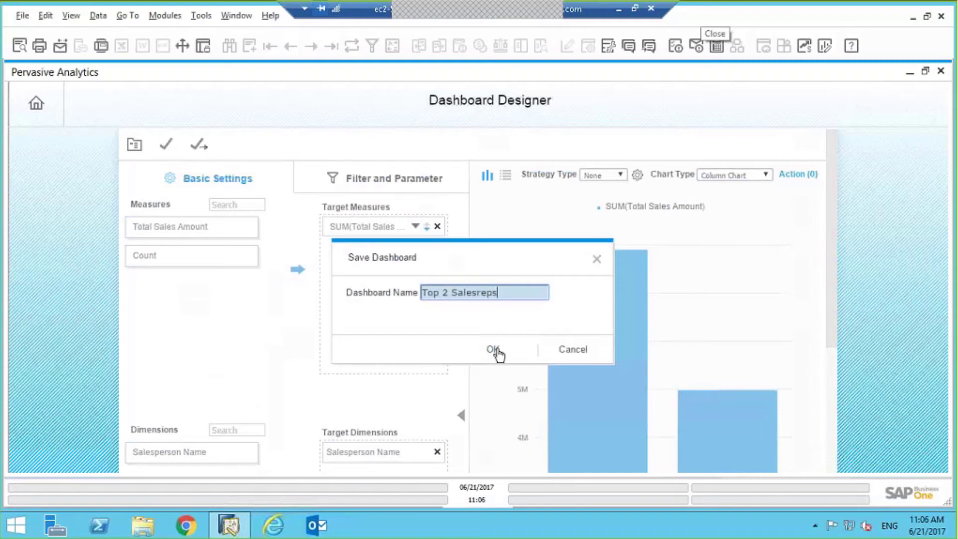
click(494, 349)
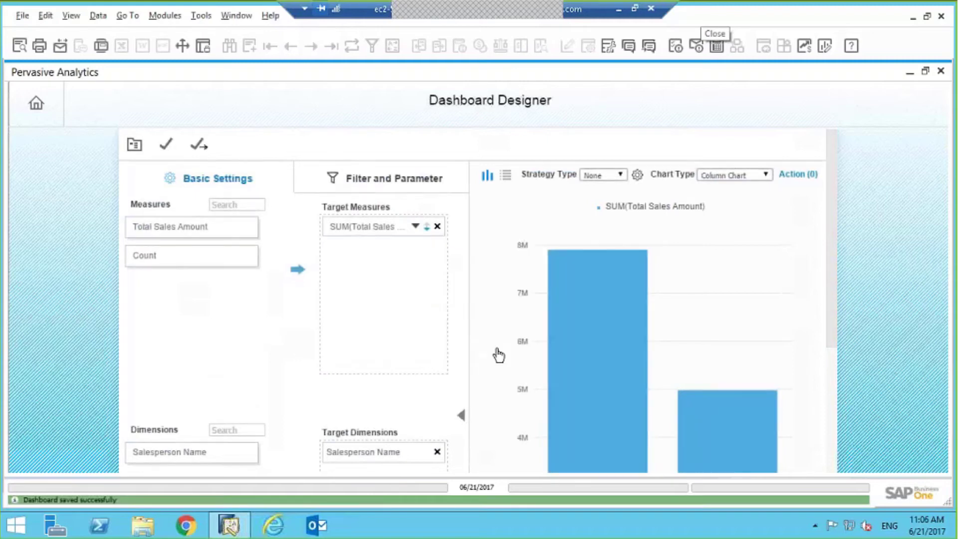
Close the Dashboard Designer and put the Demo DB cockpit into edit mode.
click(939, 71)
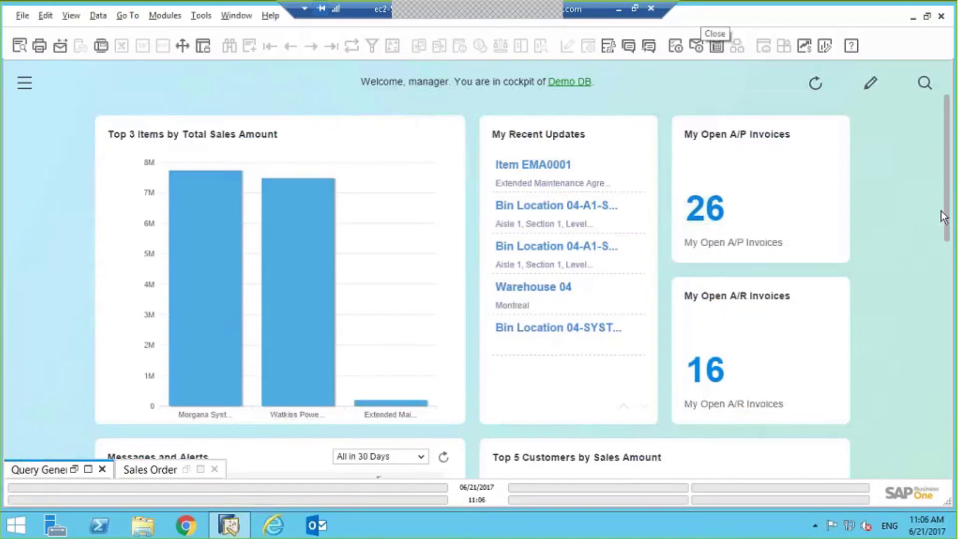
scroll(946, 215, down, 8)
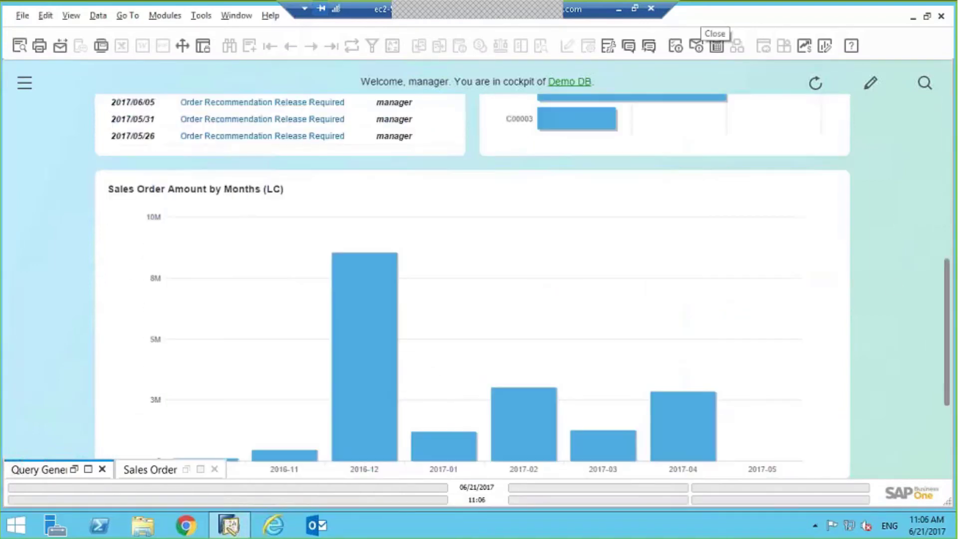
scroll(471, 284, down, 3)
scroll(878, 99, up, 10)
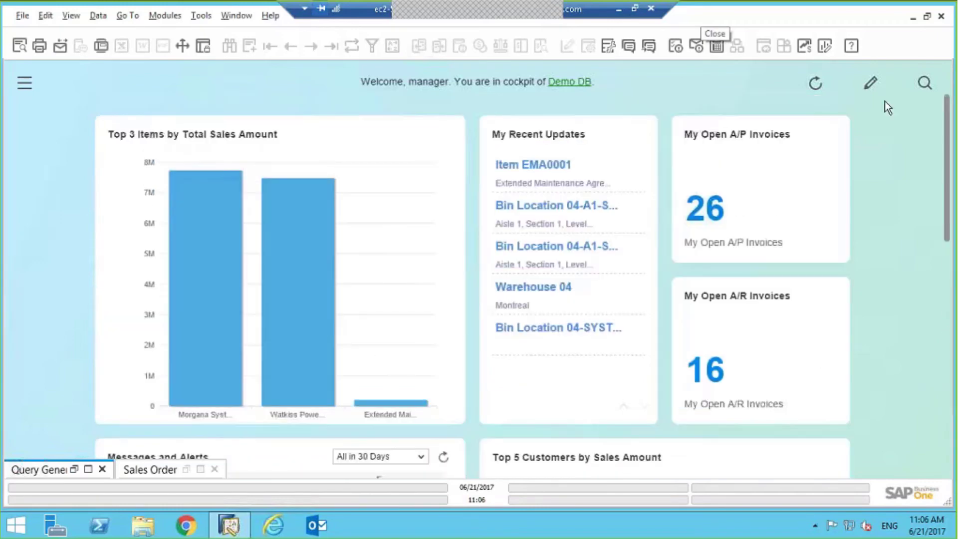
click(869, 86)
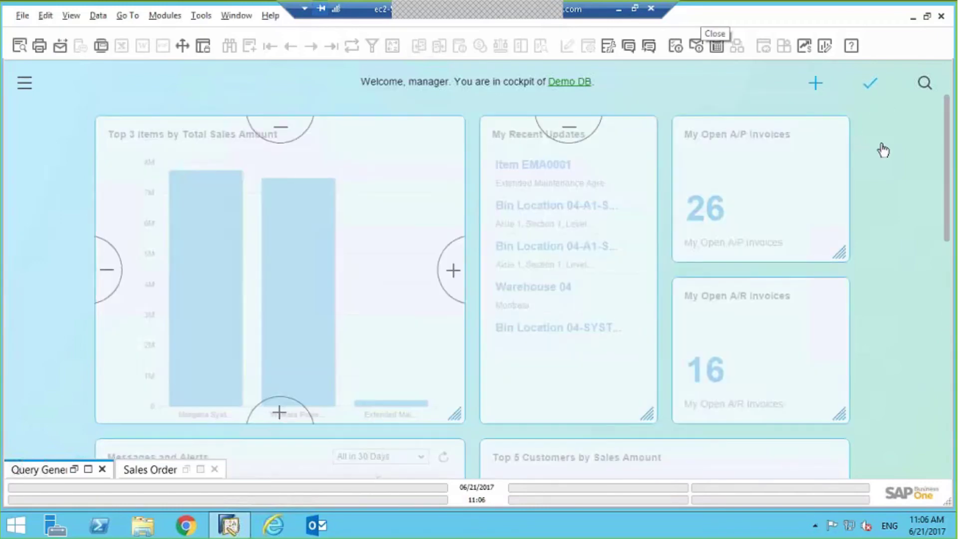
Add the Top 2 Salesreps widget to the cockpit from the Widget Gallery.
click(816, 85)
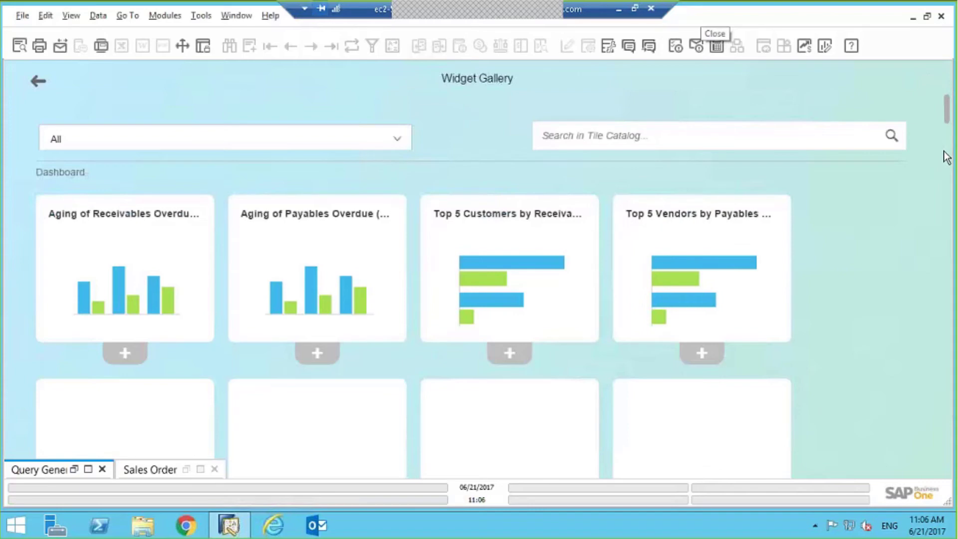
scroll(947, 162, down, 10)
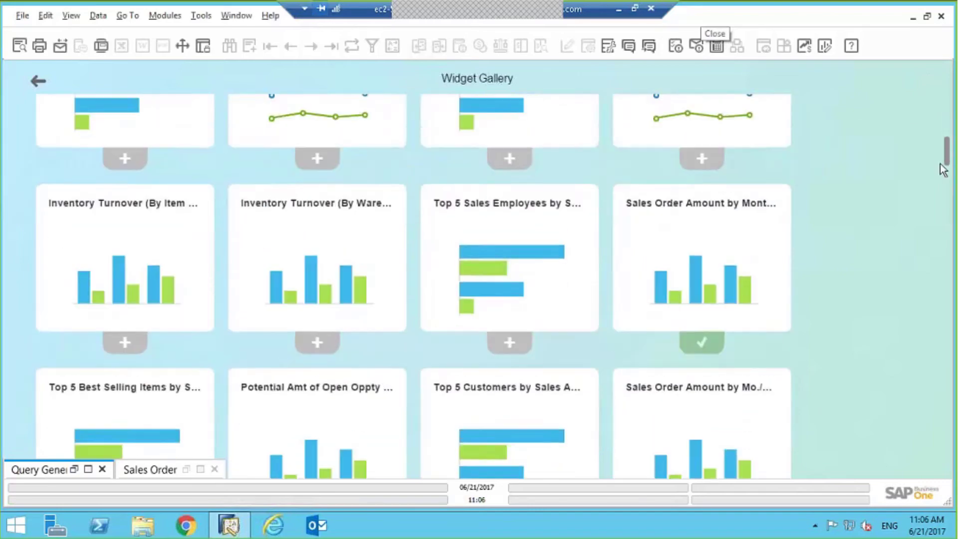
scroll(942, 170, down, 10)
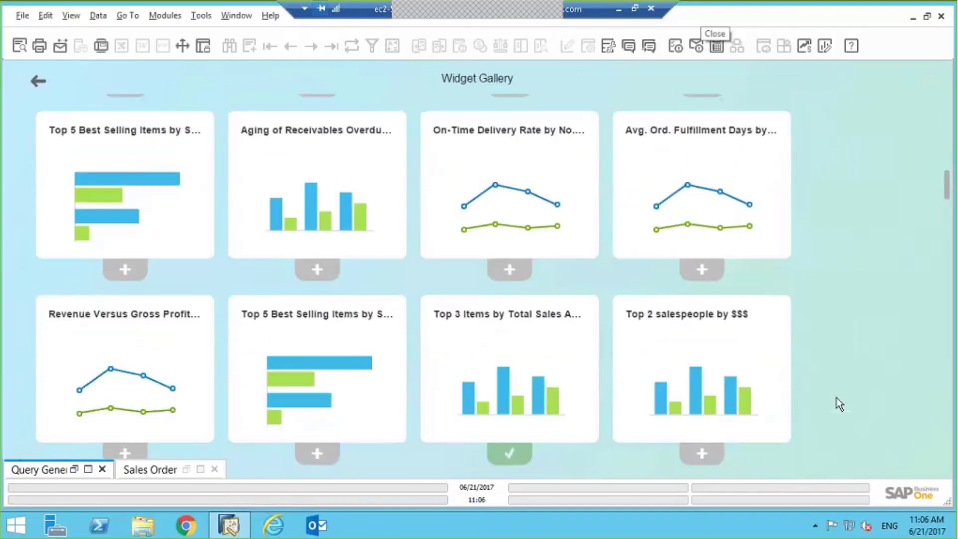
scroll(839, 404, down, 3)
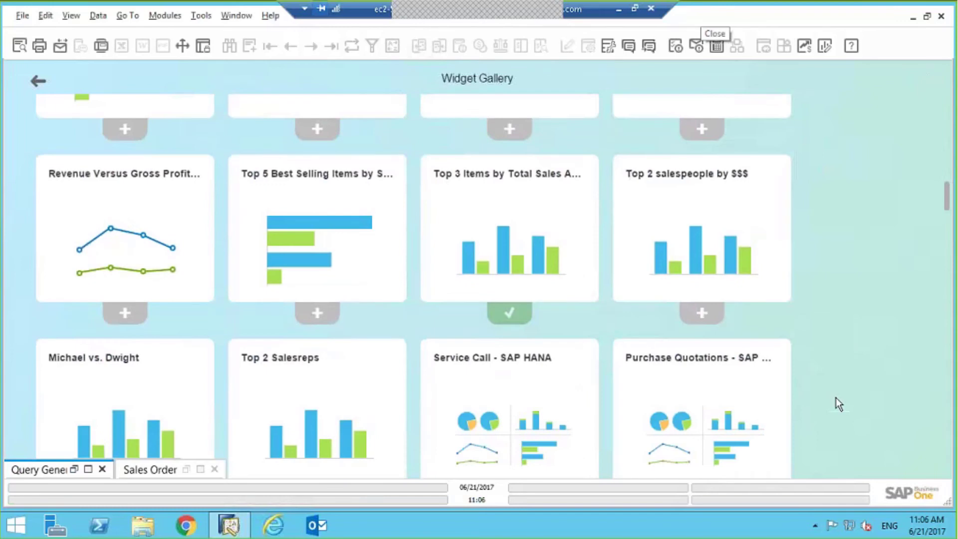
scroll(836, 397, down, 1)
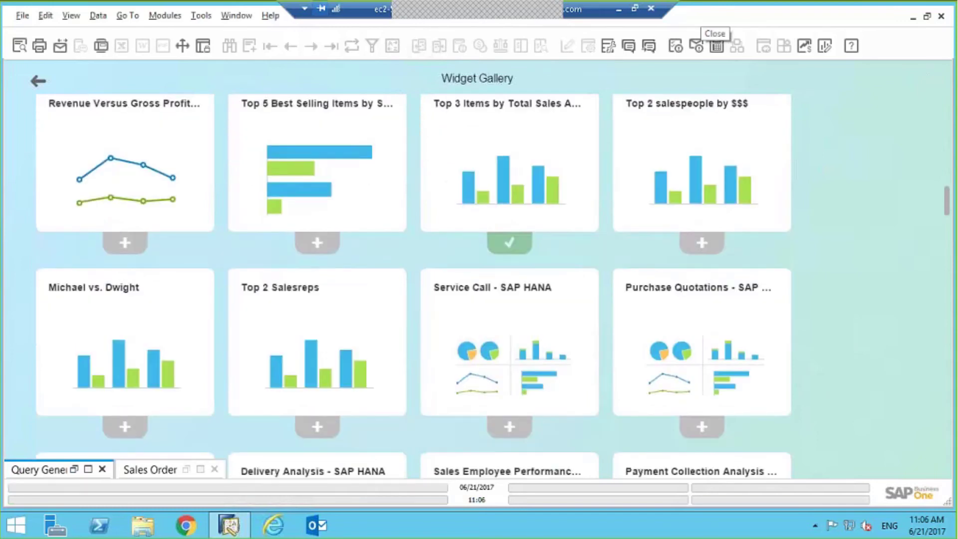
click(318, 426)
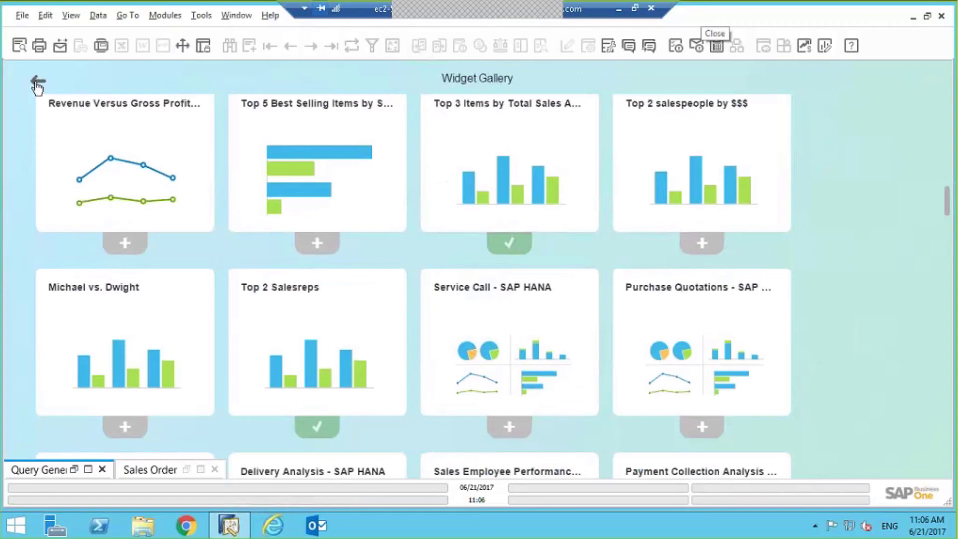
Return to the cockpit, exit edit mode, and scroll down to the Top 2 Salesreps widget.
click(38, 81)
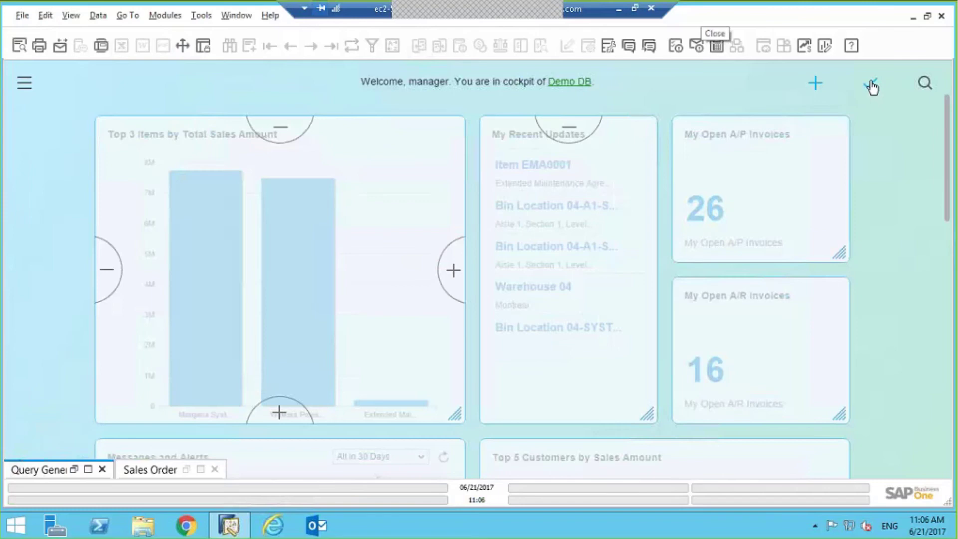
click(871, 86)
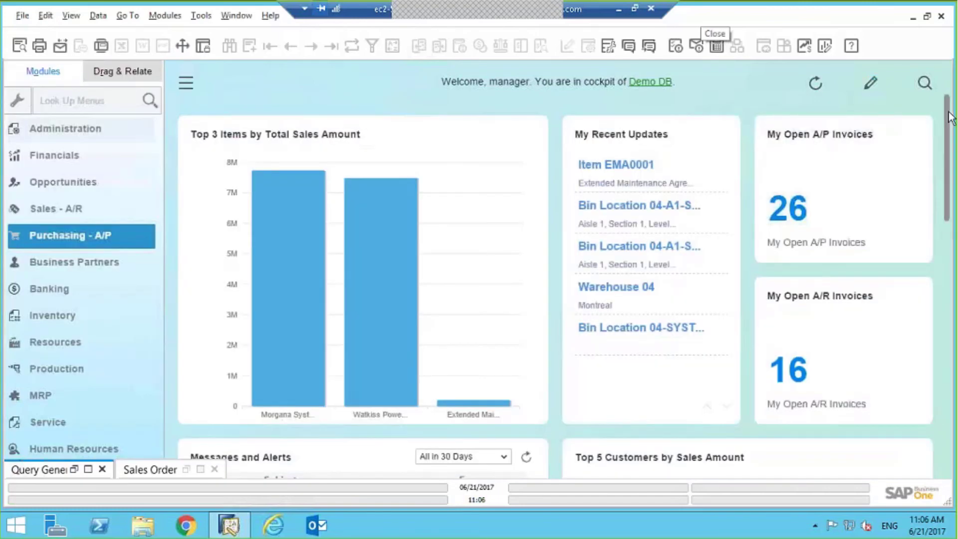
click(941, 293)
drag(941, 293, 941, 411)
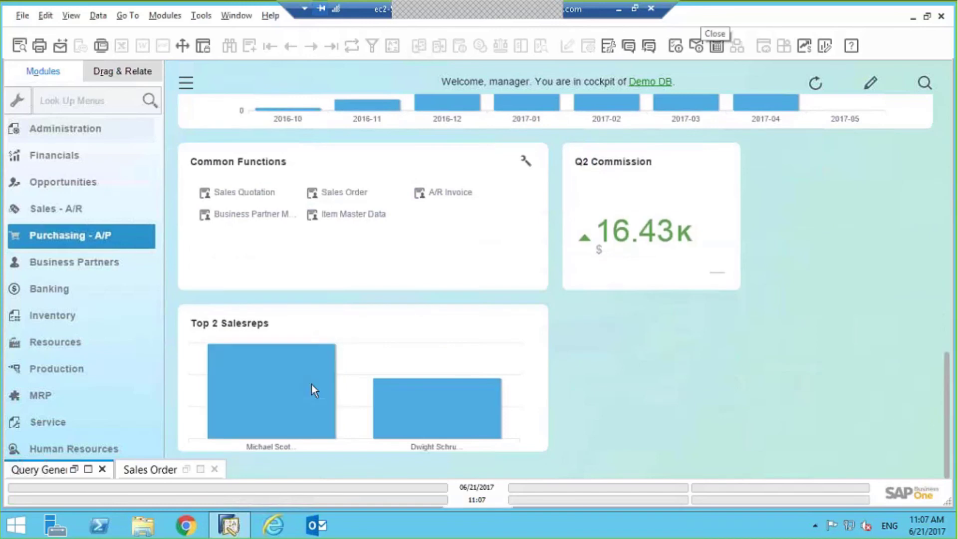
mouse_move(477, 364)
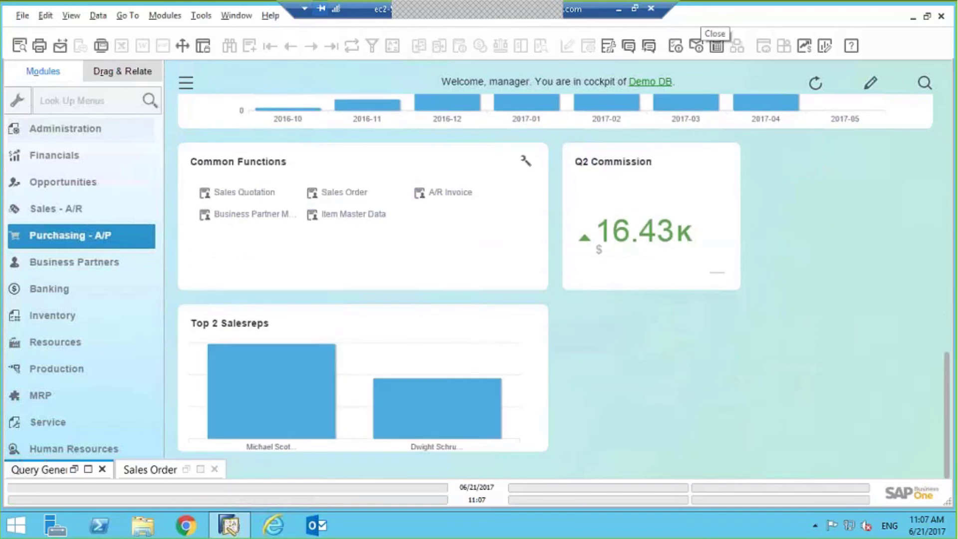
Enlarge the Top 2 Salesreps widget vertically in cockpit edit mode and save the layout.
click(872, 85)
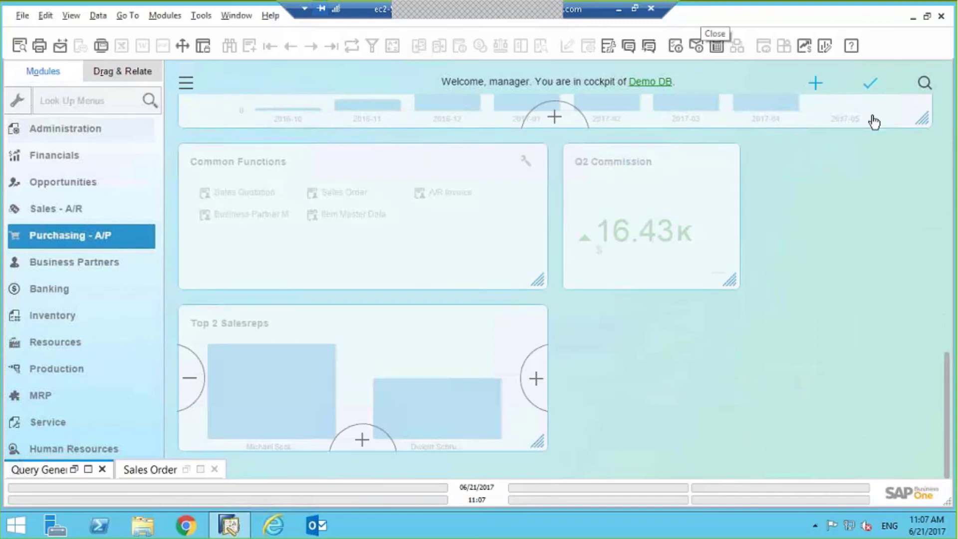
click(360, 443)
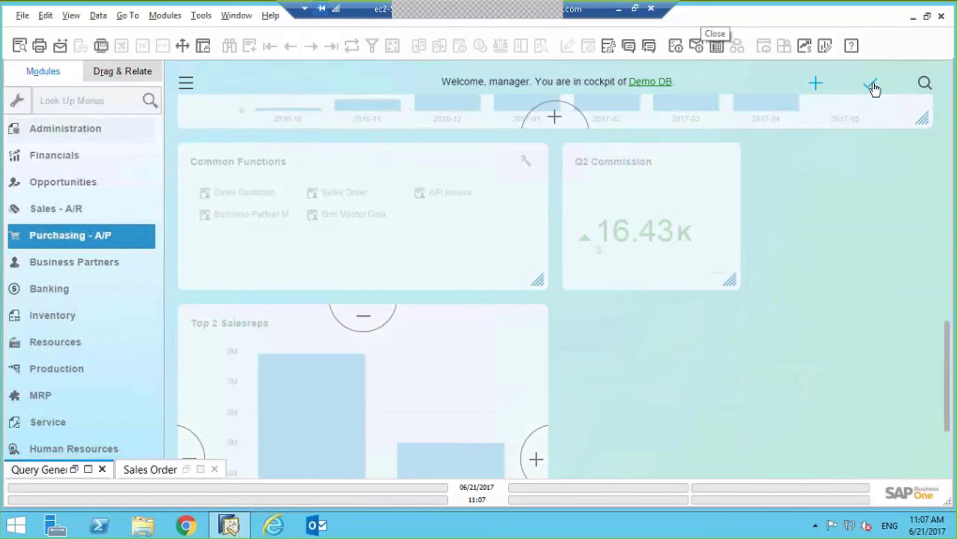
click(871, 86)
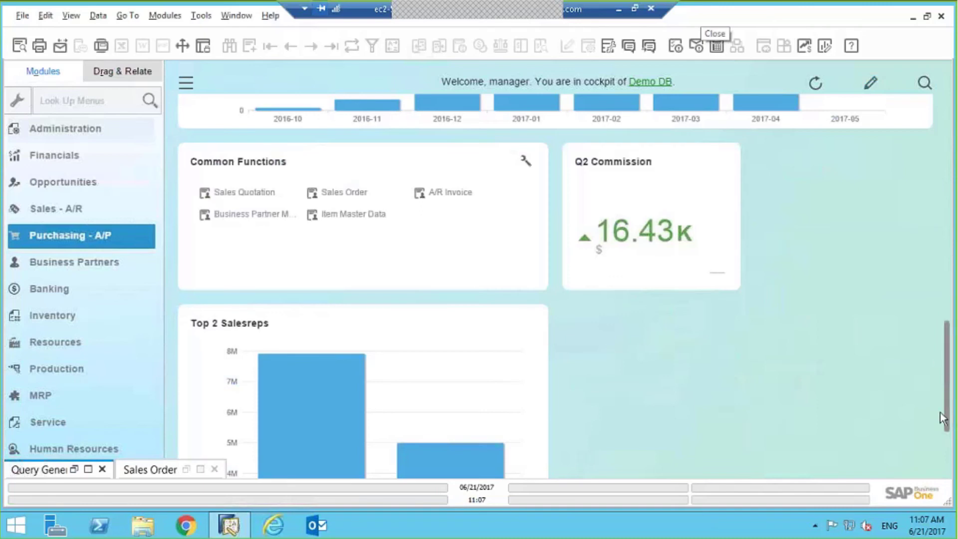
scroll(940, 441, down, 3)
mouse_move(295, 288)
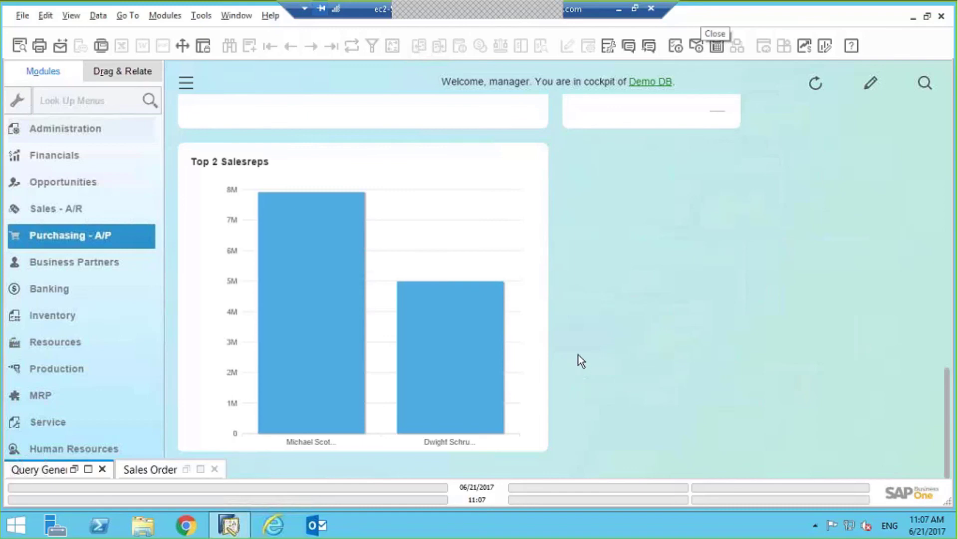
mouse_move(312, 343)
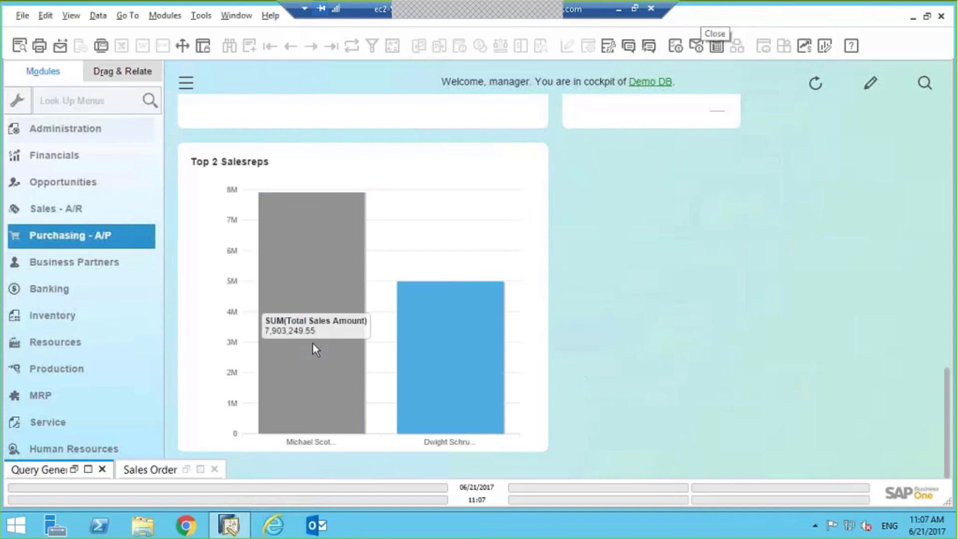
mouse_move(458, 275)
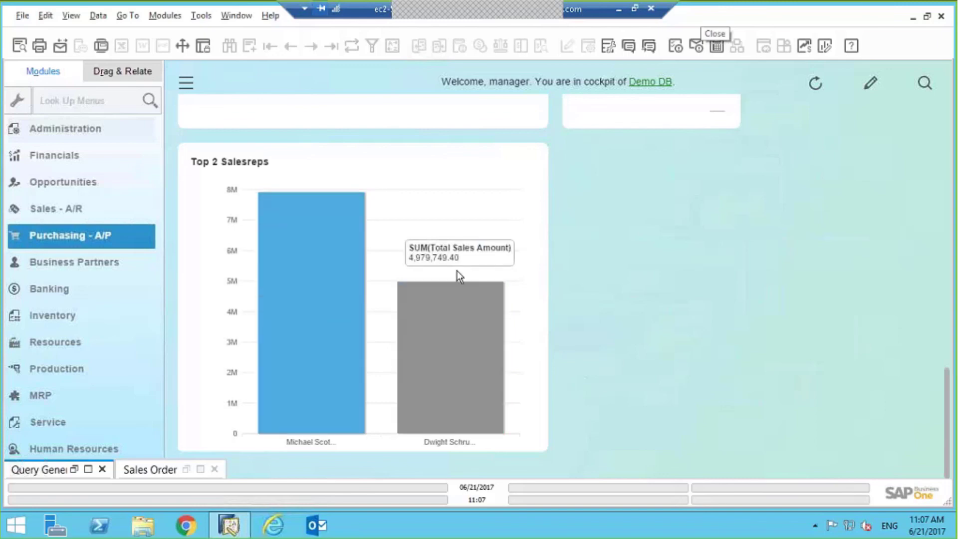